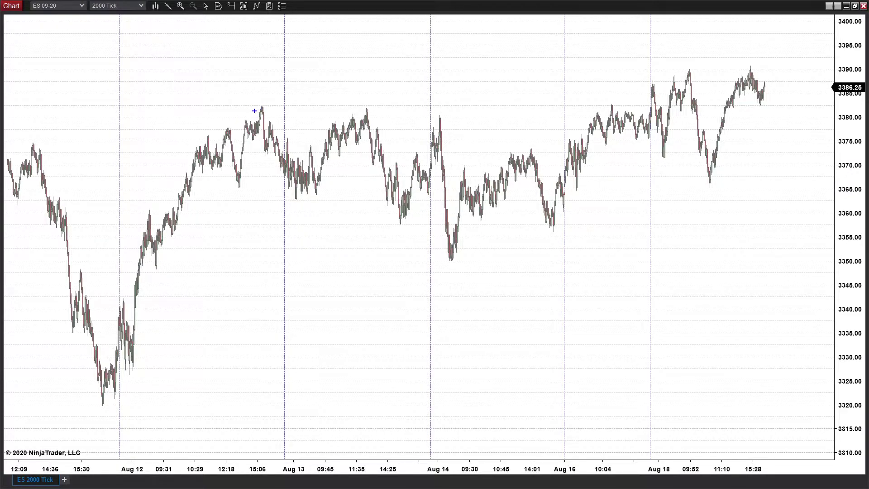
- Draw a blue horizontal resistance ray from the Aug 12 high and circle the four peaks touching it
mouse_move(256, 109)
left_mouse_down()
mouse_move(766, 83)
mouse_move(810, 108)
left_mouse_up()
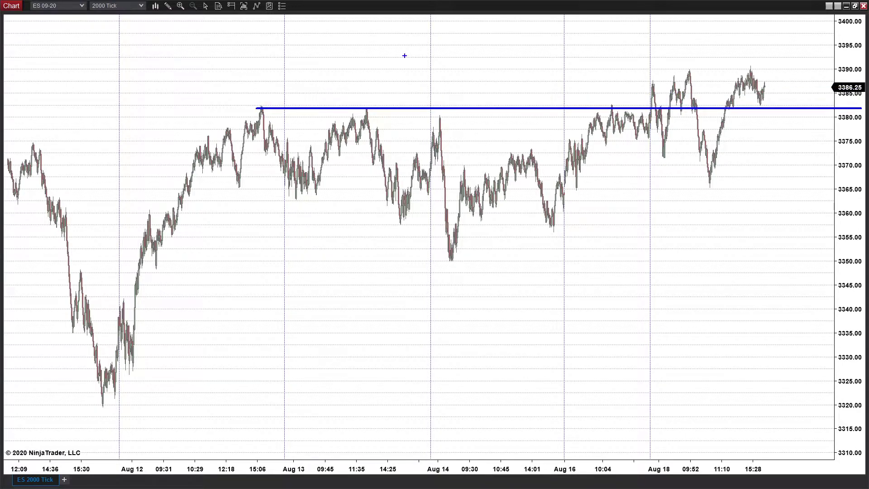
left_click_drag(252, 95, 279, 117)
left_click_drag(360, 98, 368, 111)
left_click_drag(434, 100, 447, 113)
mouse_move(602, 99)
left_mouse_down()
mouse_move(616, 109)
mouse_move(653, 95)
left_mouse_up()
- Sketch a drop arrow and price path past the line, then undo these stray strokes
left_click_drag(642, 60, 661, 149)
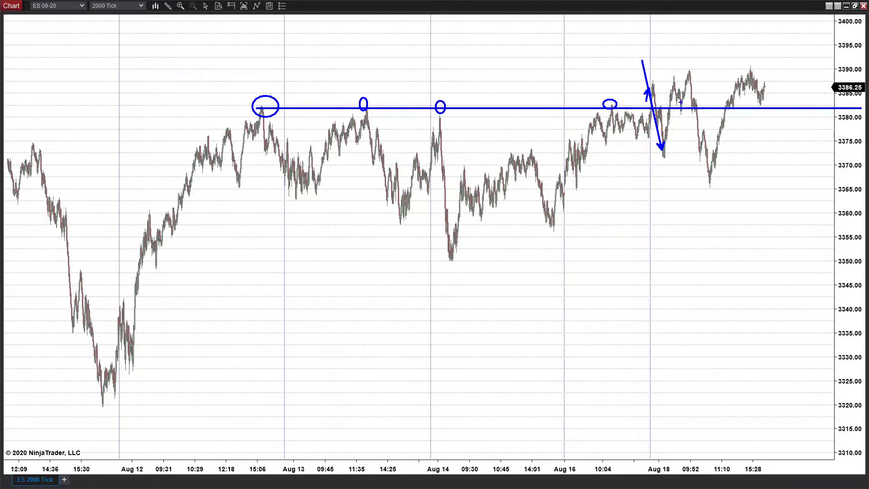
mouse_move(666, 130)
left_mouse_down()
mouse_move(665, 83)
mouse_move(668, 76)
mouse_move(678, 102)
mouse_move(685, 67)
mouse_move(664, 80)
mouse_move(722, 59)
mouse_move(690, 63)
mouse_move(699, 77)
mouse_move(689, 78)
mouse_move(697, 187)
left_mouse_up()
key("ctrl+z")
key("ctrl+z")
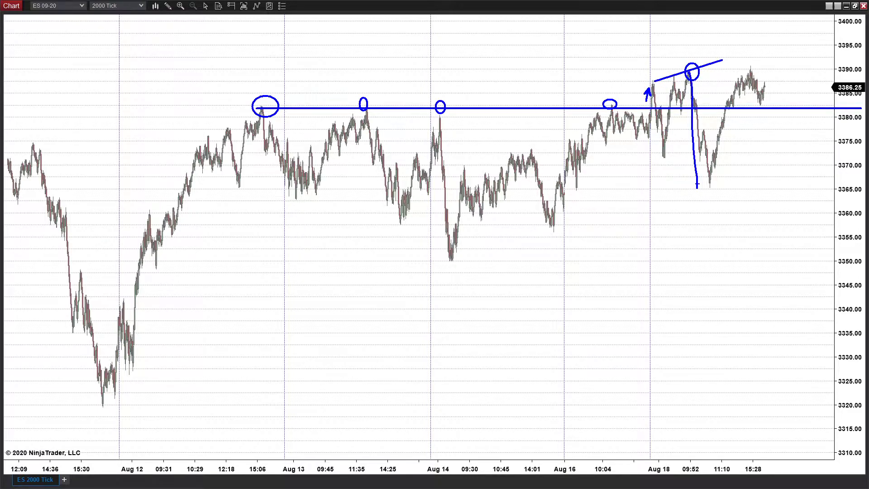
mouse_move(533, 99)
left_mouse_down()
mouse_move(542, 98)
mouse_move(537, 106)
left_mouse_up()
key("ctrl+z")
key("ctrl+z")
key("ctrl+z")
key("ctrl+z")
key("ctrl+z")
- Sketch two zig-zag price projections, undoing each one
left_click_drag(662, 164, 691, 46)
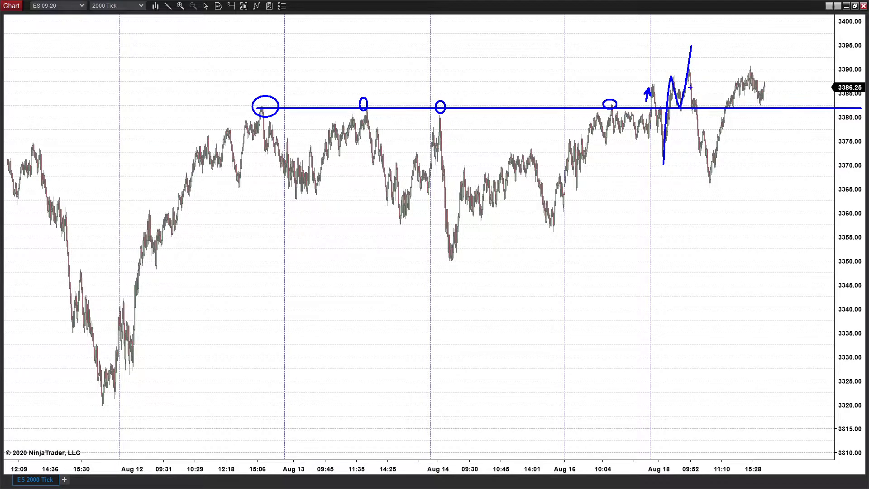
key("ctrl+z")
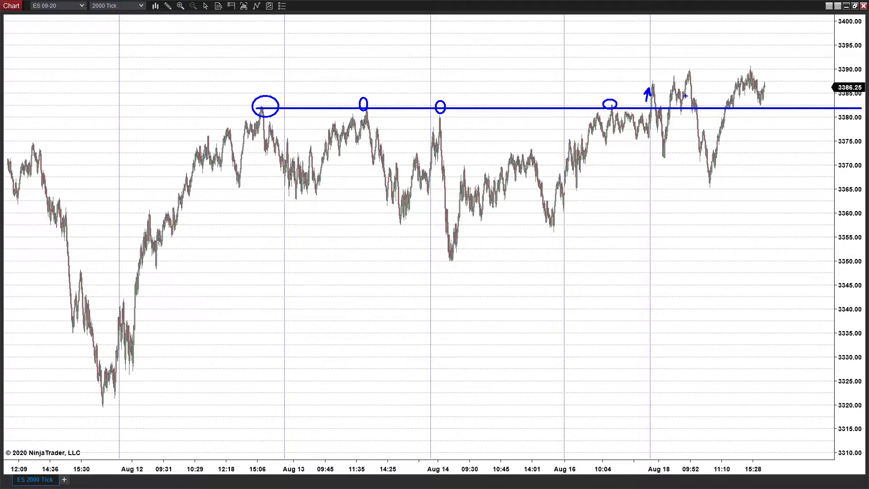
mouse_move(659, 159)
left_mouse_down()
mouse_move(693, 67)
mouse_move(708, 88)
mouse_move(723, 27)
left_mouse_up()
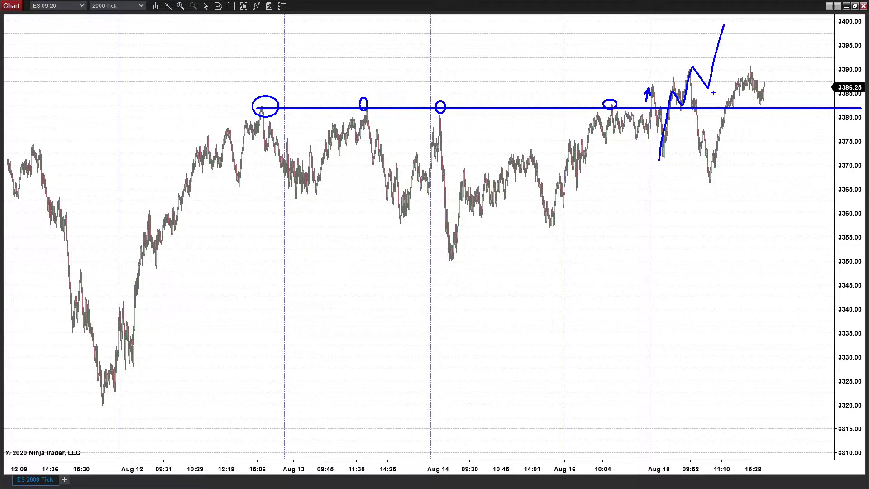
key("ctrl+z")
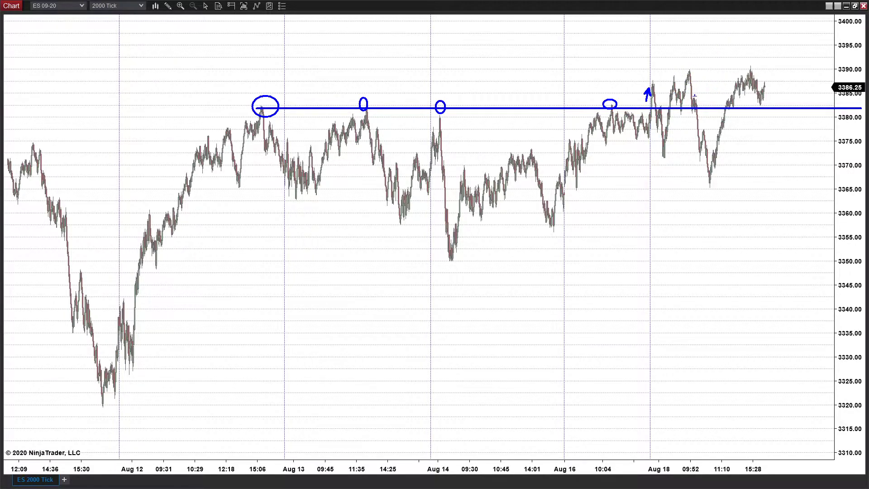
- Point an arrow at the 09:52 peak, sketch a zig-zag along the highs, then clear all ink
mouse_move(713, 72)
left_mouse_down()
mouse_move(696, 81)
mouse_move(703, 91)
left_mouse_up()
left_click_drag(645, 107, 697, 81)
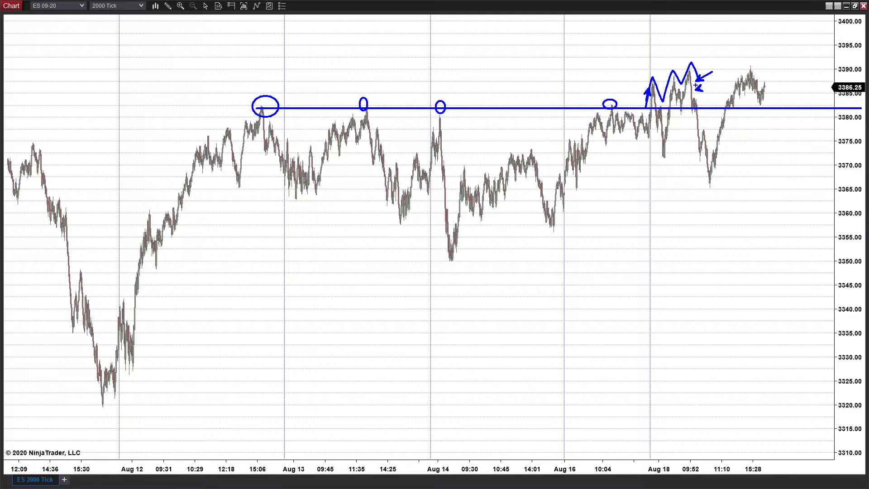
key("e")
- Draw blue level lines across the Aug 16 highs, the Aug 15 highs and the Aug 12 high
left_click_drag(603, 146, 726, 146)
left_click_drag(506, 153, 621, 153)
mouse_move(263, 107)
left_mouse_down()
mouse_move(751, 79)
mouse_move(790, 106)
left_mouse_up()
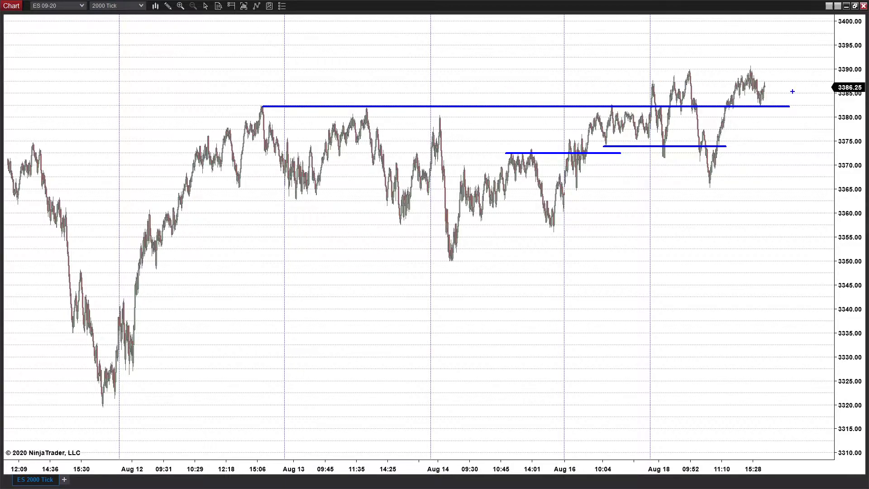
- Delete the three lines and draw level rays from the Aug 12 high, Aug 14 low and Aug 12 swing low
key("ctrl+Delete")
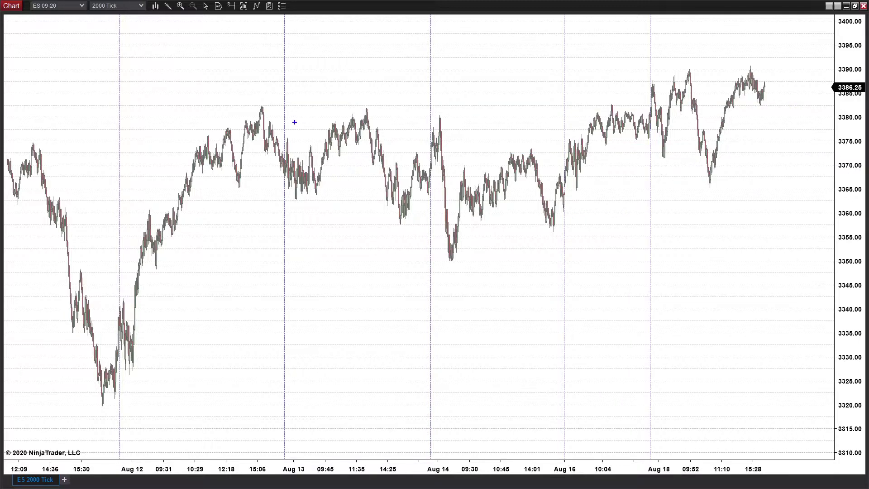
left_click_drag(262, 106, 620, 107)
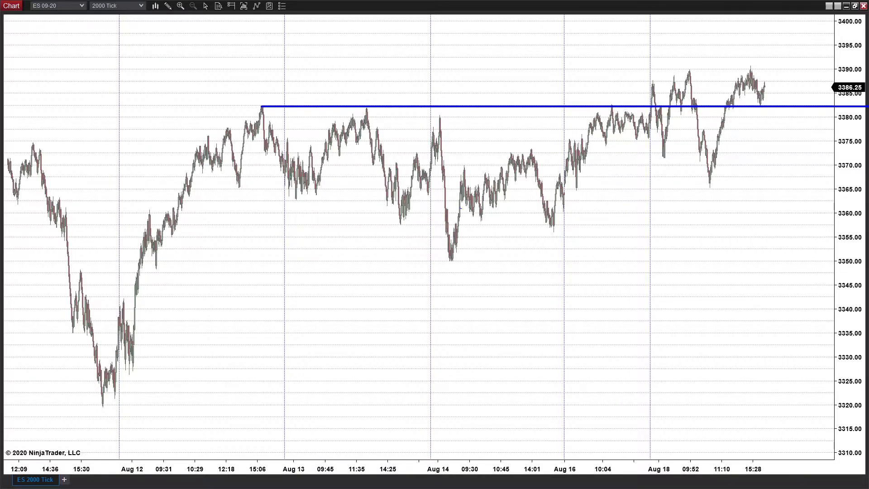
left_click_drag(451, 259, 643, 259)
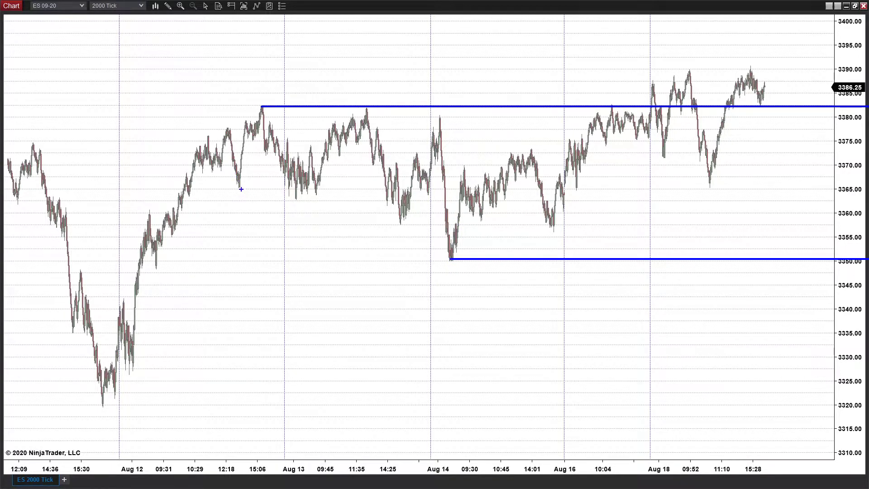
mouse_move(239, 188)
left_mouse_down()
mouse_move(791, 185)
mouse_move(426, 196)
mouse_move(573, 187)
mouse_move(760, 198)
mouse_move(761, 190)
mouse_move(846, 188)
left_mouse_up()
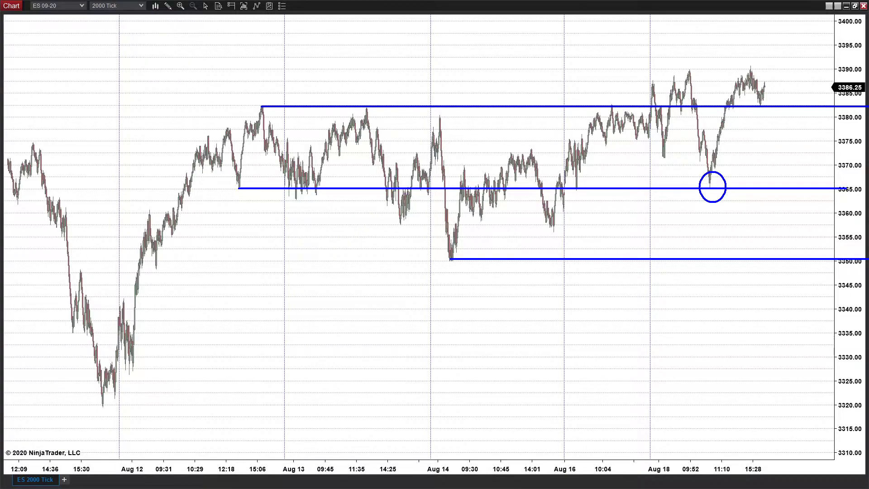
- Circle the Aug 16 touch of the middle line and three top-line touches, then sketch the projected price path
left_click_drag(571, 187, 594, 203)
left_click_drag(610, 99, 611, 100)
left_click_drag(677, 101, 679, 102)
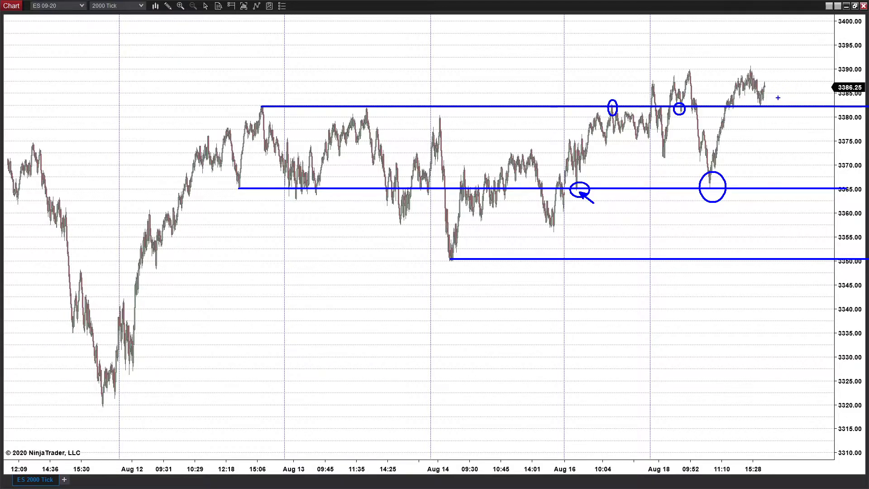
mouse_move(728, 100)
left_mouse_down()
mouse_move(738, 117)
mouse_move(767, 109)
mouse_move(756, 102)
left_mouse_up()
mouse_move(466, 94)
left_mouse_down()
mouse_move(542, 112)
mouse_move(575, 147)
mouse_move(674, 165)
left_mouse_up()
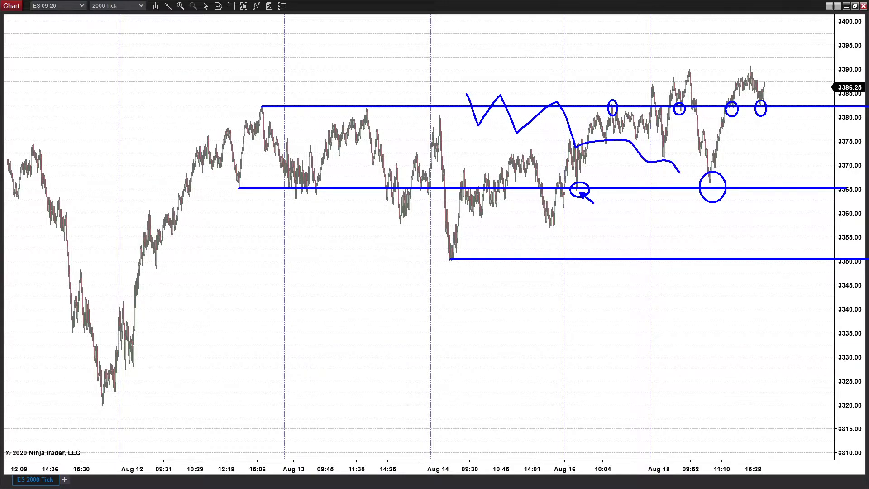
- Clear the ink and place black horizontal lines at 3365.00 and 3381.75, aligning the upper one with the highs
key("e")
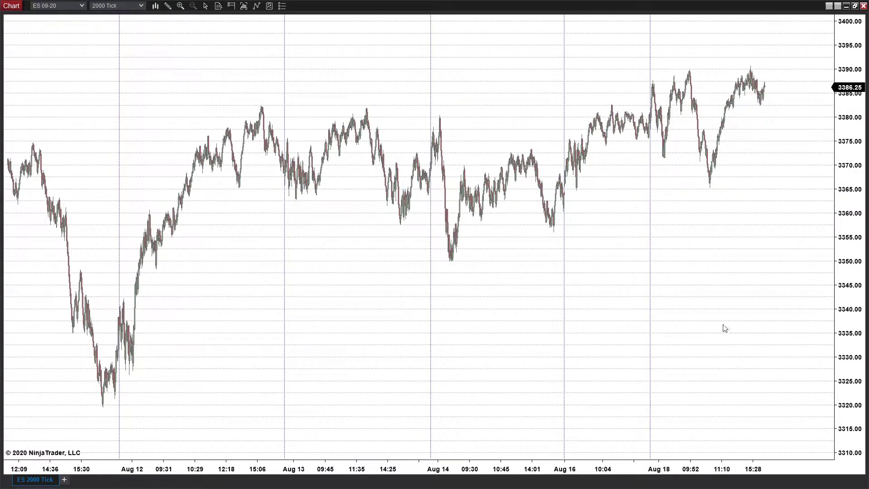
scroll(711, 325, "up", 2)
scroll(723, 285, "down", 4)
scroll(732, 286, "up", 3)
left_click(248, 189)
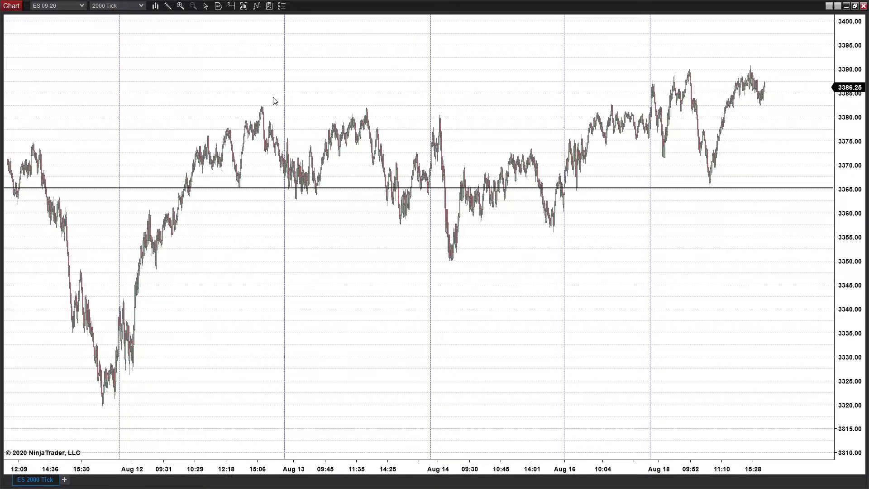
left_click(274, 112)
left_click_drag(286, 108, 287, 107)
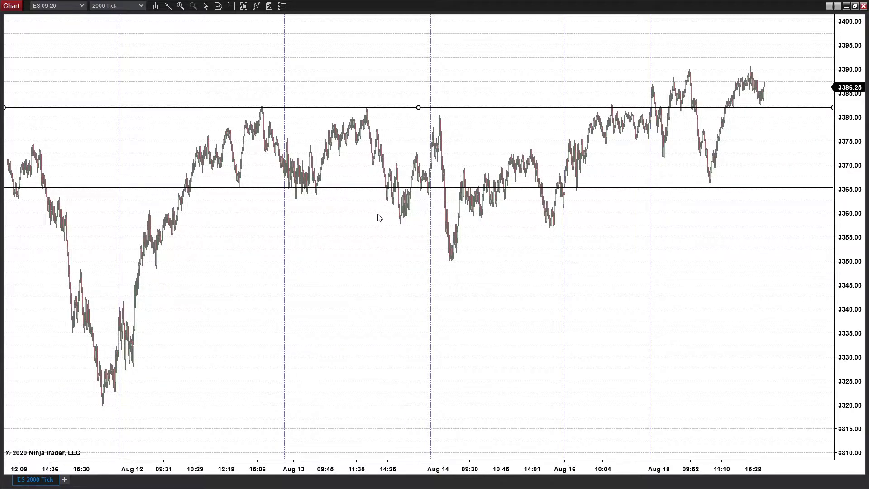
left_click(362, 239)
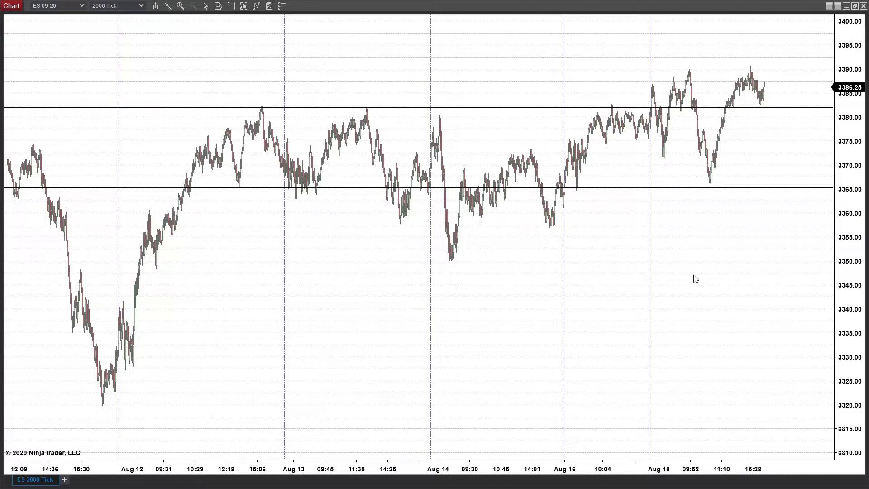
- Circle touches on both black lines, draw a blue support line near the lows, then undo it
left_click(681, 108)
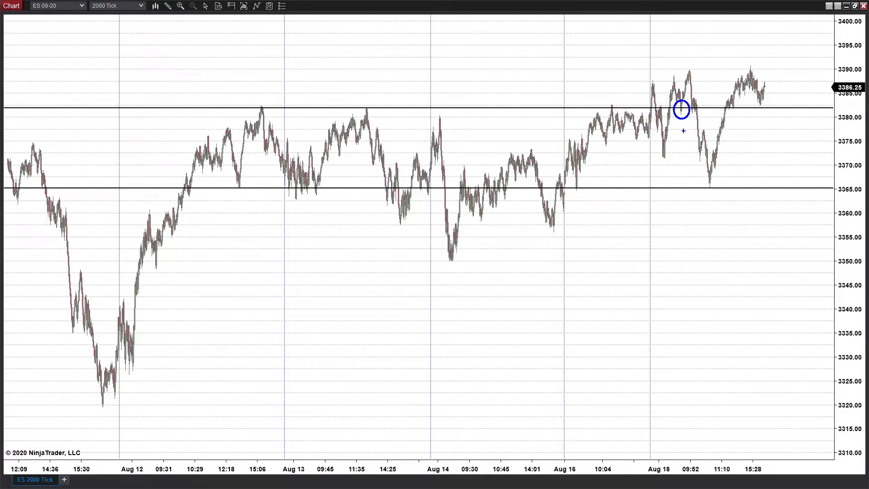
left_click_drag(229, 183, 312, 201)
mouse_move(400, 225)
left_mouse_down()
mouse_move(714, 215)
mouse_move(722, 225)
left_mouse_up()
left_click_drag(381, 212, 409, 242)
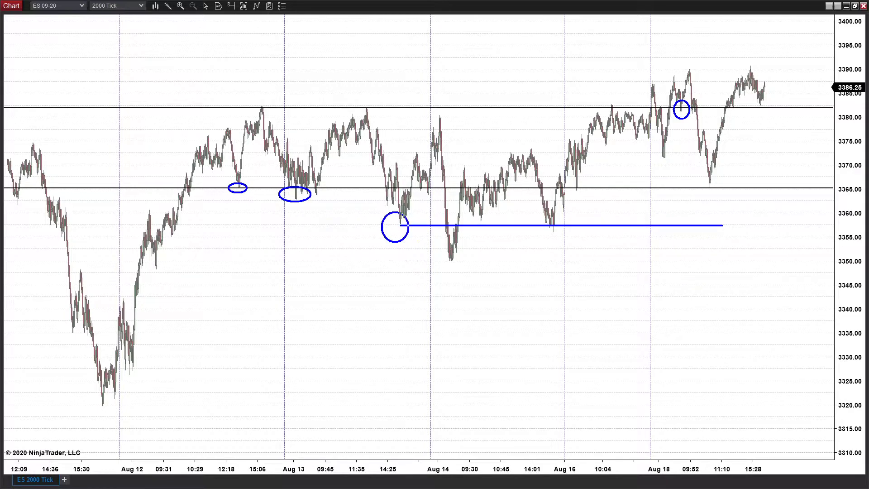
left_click_drag(547, 214, 566, 240)
key("ctrl+z")
key("ctrl+z")
key("ctrl+z")
- Redraw the blue support line further right, try circles and a rebound path, then undo them
left_click_drag(396, 220, 838, 219)
left_click_drag(787, 208, 831, 241)
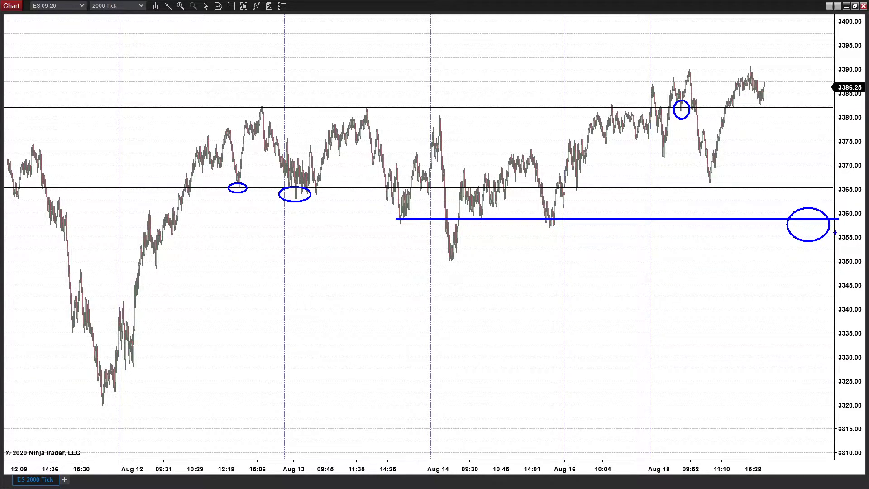
left_click_drag(698, 170, 731, 204)
left_click_drag(709, 173, 734, 85)
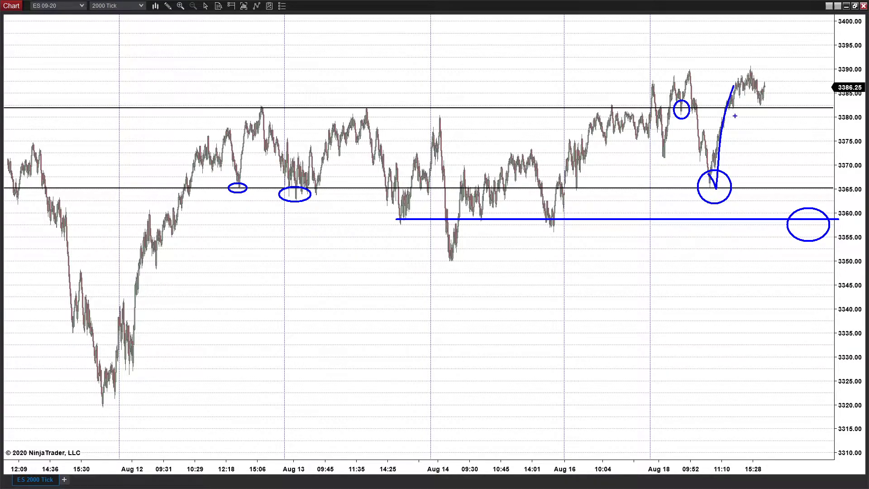
key("ctrl+z")
key("ctrl+z")
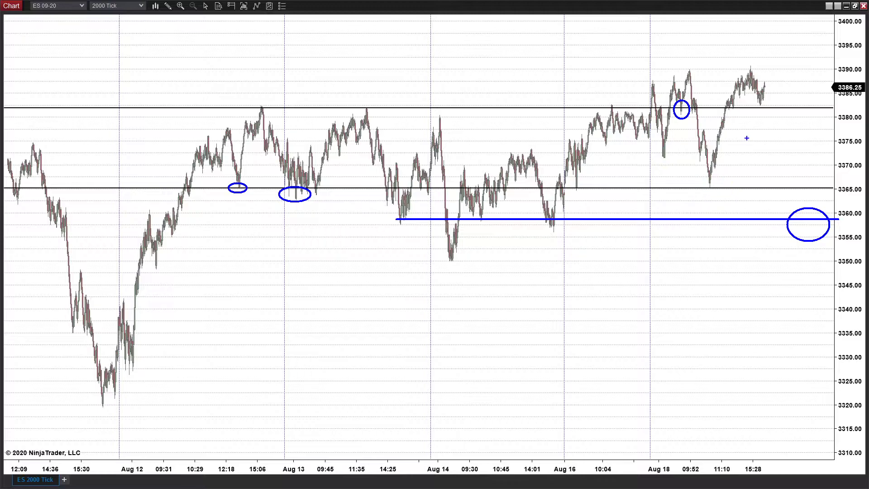
key("ctrl+z")
- Add an upward arrow at the support line, a blue line at 3390, and circle that high
left_click_drag(736, 256, 736, 225)
mouse_move(686, 70)
left_mouse_down()
mouse_move(741, 61)
mouse_move(831, 71)
left_mouse_up()
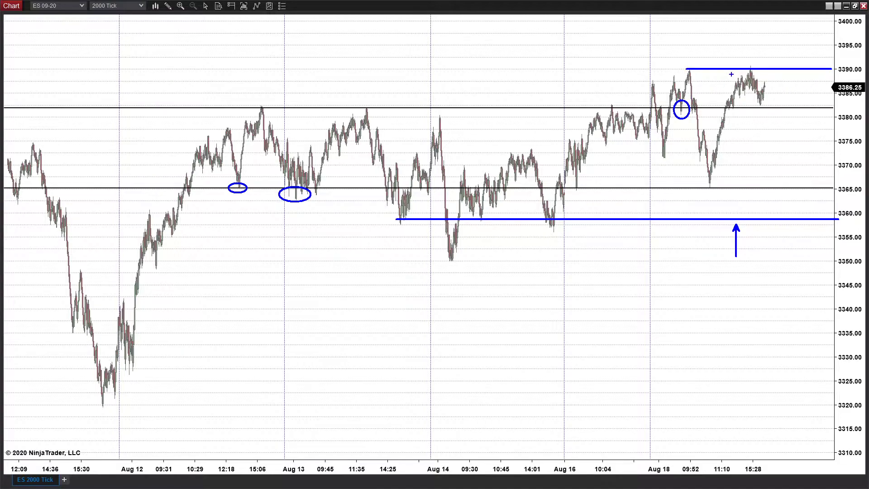
left_click_drag(747, 65, 759, 81)
- Clear the ink, draw a rising trendline from the lowest point, circle the dip, and sketch a red breakdown path
key("e")
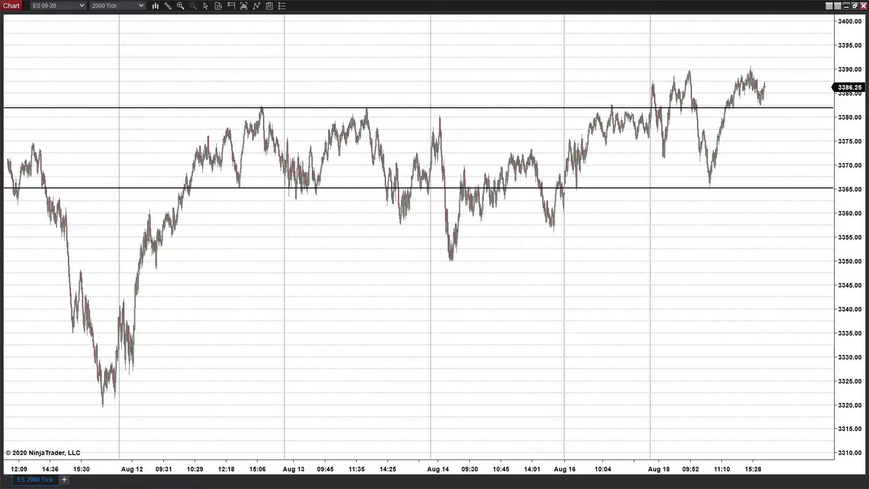
mouse_move(104, 407)
left_mouse_down()
mouse_move(444, 287)
mouse_move(843, 94)
left_mouse_up()
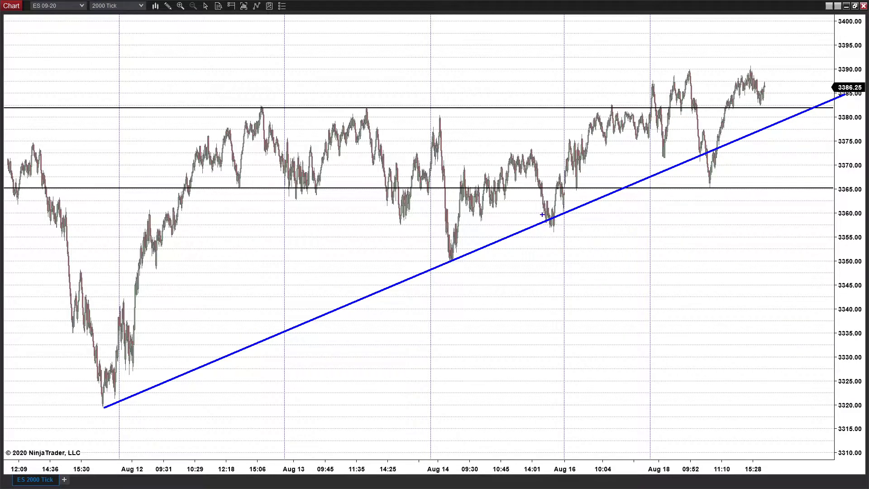
left_click_drag(539, 211, 563, 239)
mouse_move(549, 225)
left_mouse_down()
mouse_move(552, 239)
mouse_move(566, 231)
mouse_move(587, 292)
mouse_move(669, 416)
mouse_move(696, 488)
left_mouse_up()
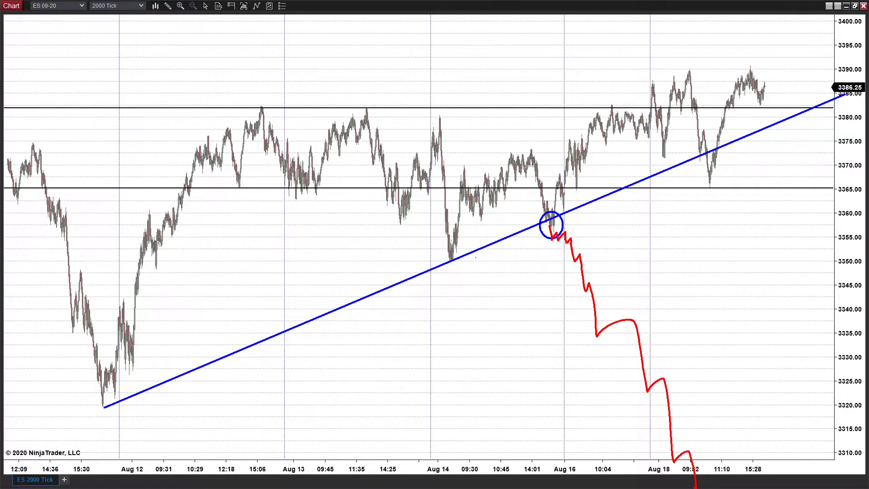
left_click_drag(541, 233, 543, 235)
- Clear the ink, switch back to blue, and draw a descending trendline from the Aug 12 low
key("e")
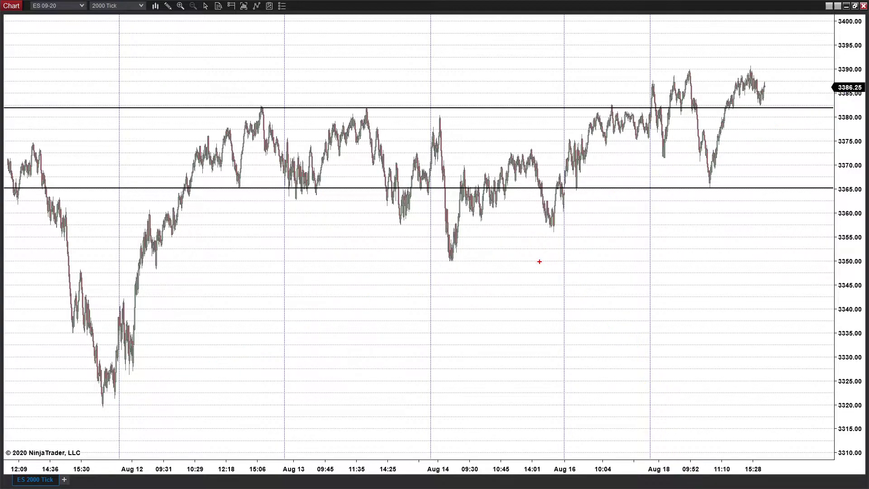
key("b")
mouse_move(242, 186)
left_mouse_down()
mouse_move(569, 250)
mouse_move(575, 261)
left_mouse_up()
- Draw a blue horizontal line near 3379 and an arrow pointing at the Aug 13 high
mouse_move(263, 105)
left_mouse_down()
mouse_move(605, 126)
mouse_move(614, 138)
mouse_move(681, 115)
mouse_move(702, 148)
mouse_move(705, 105)
left_mouse_up()
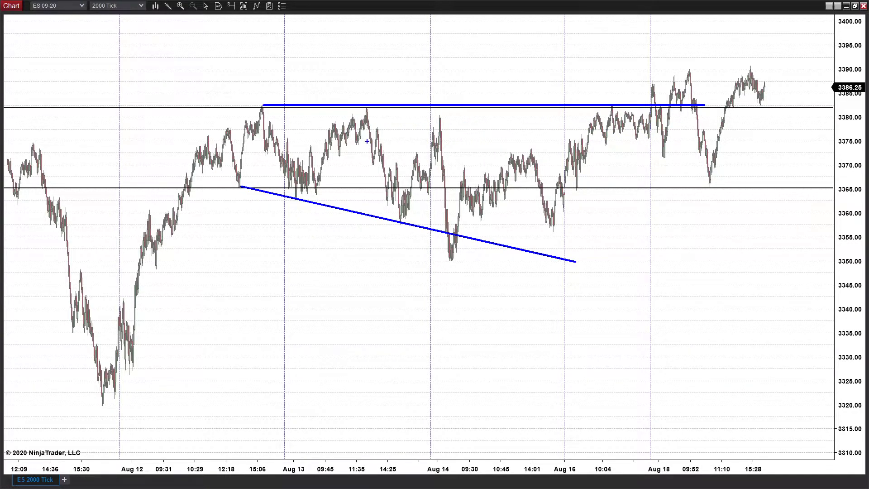
key("Delete")
left_click_drag(243, 122, 659, 122)
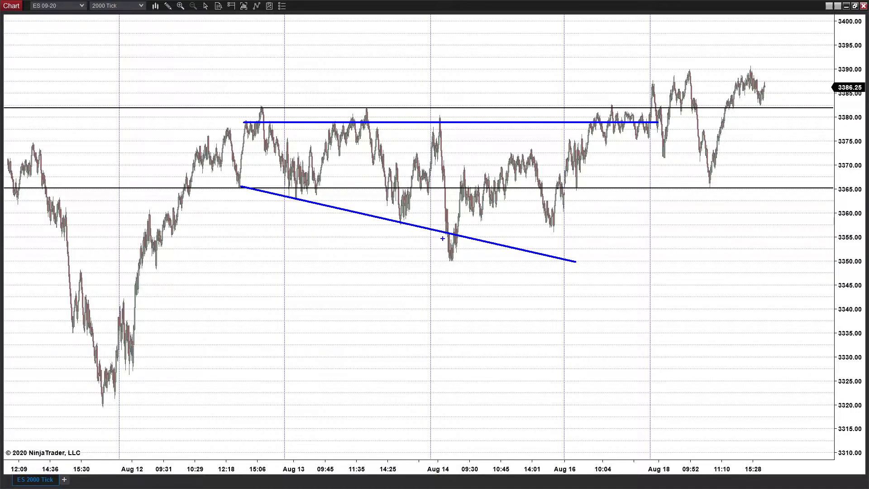
left_click_drag(363, 116, 369, 78)
- Circle the Aug 14 low under the trendline and point blue and red arrows at the low, drop and spike
left_click_drag(443, 233, 463, 236)
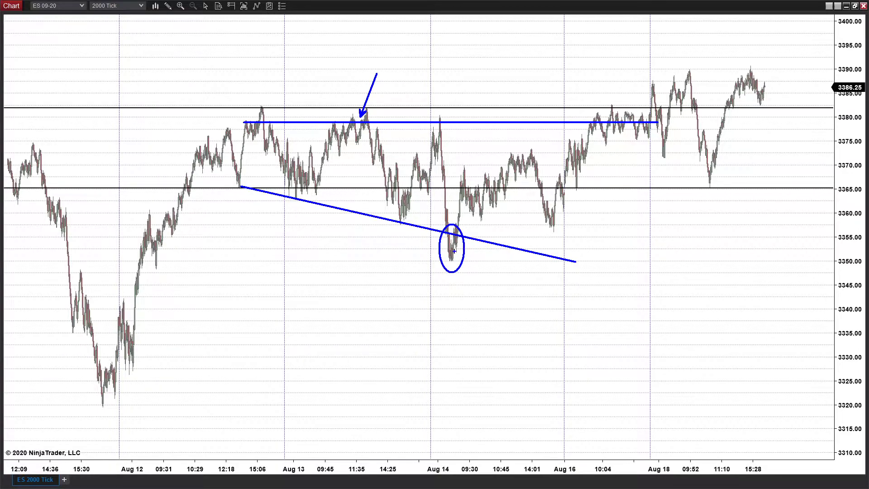
left_click_drag(444, 237, 406, 251)
left_click_drag(443, 198, 413, 213)
left_click_drag(392, 115, 436, 115)
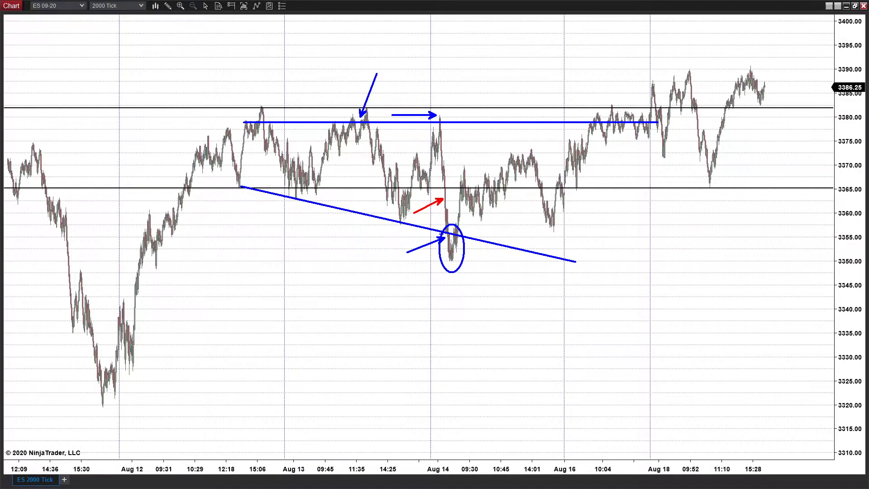
left_click_drag(388, 271, 445, 263)
- Clear the ink, redraw the descending trendline, and add arrows at the Aug 14 spike and drop
key("e")
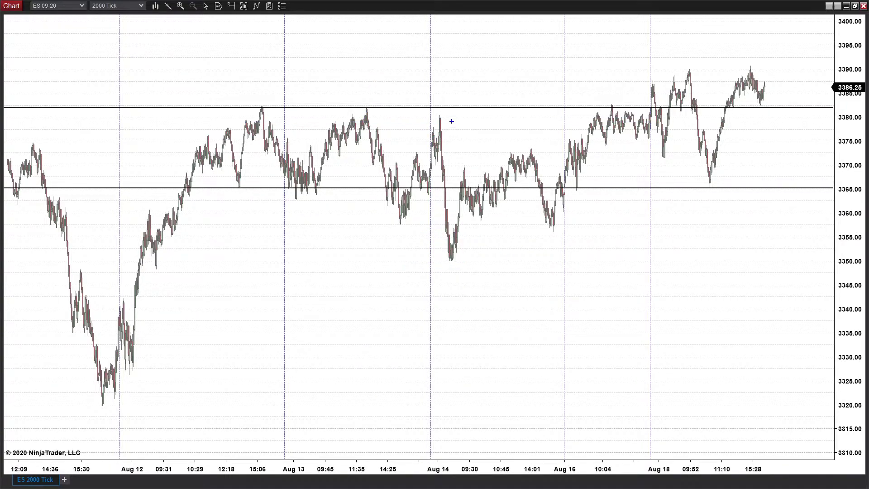
left_click_drag(449, 146, 492, 119)
left_click_drag(239, 186, 587, 268)
left_click_drag(439, 173, 394, 181)
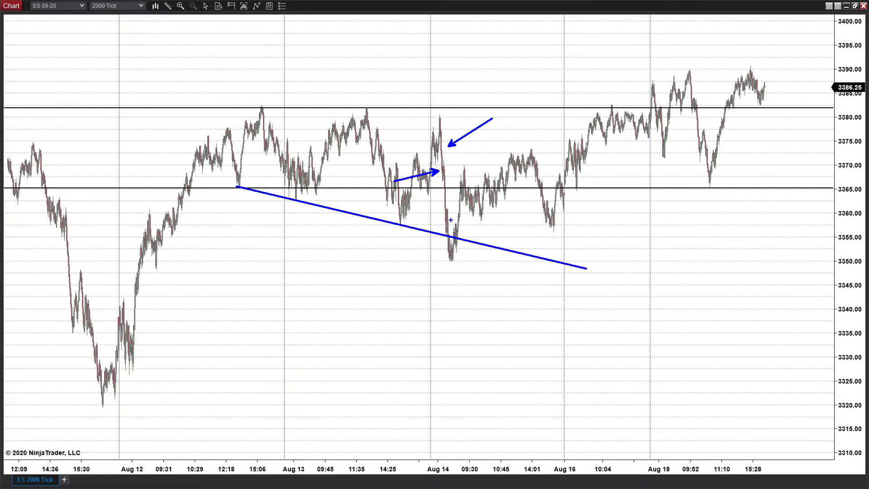
left_click_drag(447, 235, 422, 252)
key("ctrl+z")
- Mark the trendline crossing at the Aug 14 dip and draw horizontal lines at the Aug 14 high and low
left_click(449, 235)
left_click(437, 116)
left_click(501, 115)
left_click(448, 261)
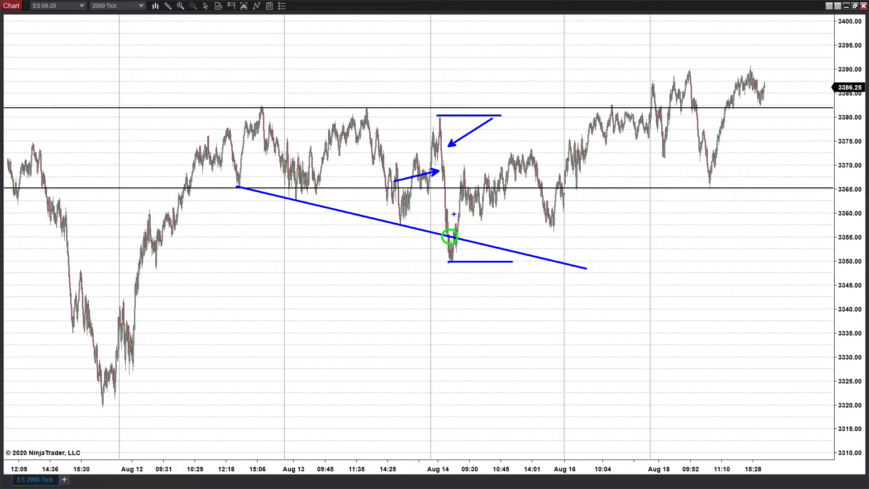
left_click_drag(445, 239, 448, 248)
- Clear all ink, sketch an arrow toward the Aug 14 low, and clear the ink again
key("e")
left_click_drag(442, 237, 401, 256)
key("e")
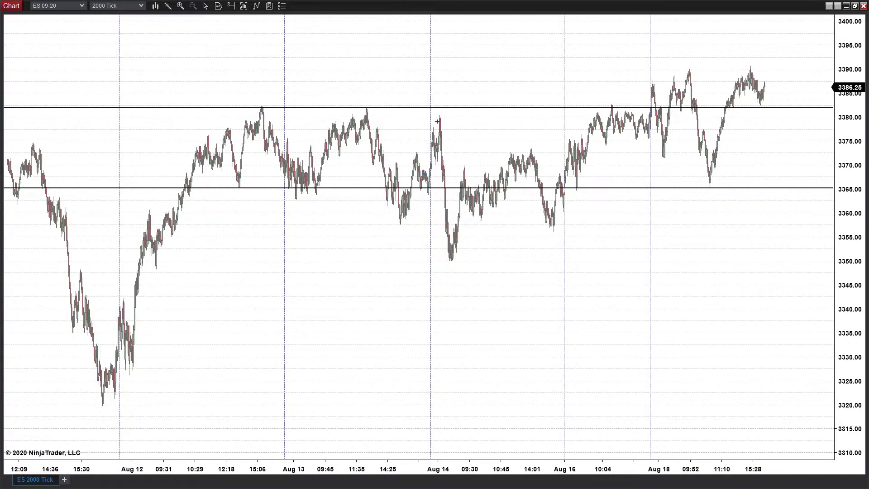
mouse_move(402, 223)
left_mouse_down()
mouse_move(439, 115)
mouse_move(529, 115)
left_mouse_up()
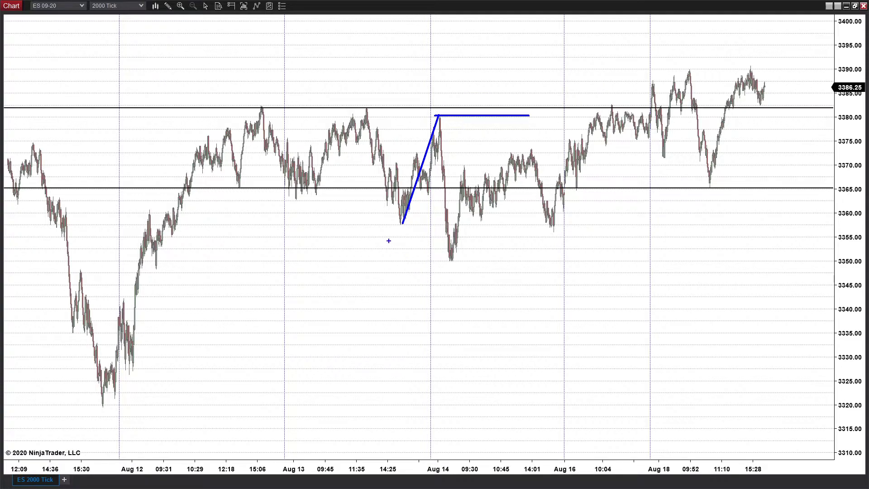
left_click_drag(399, 225, 524, 225)
left_click_drag(414, 168, 460, 168)
left_click_drag(429, 287, 507, 288)
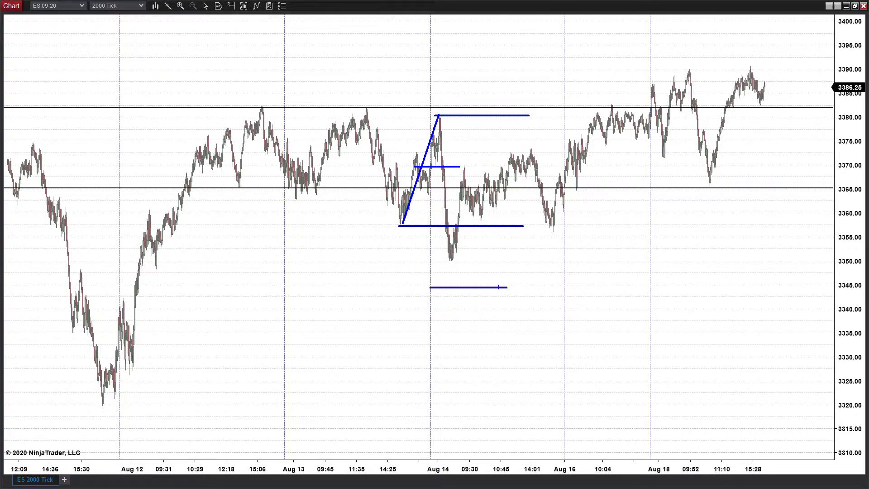
left_click_drag(401, 202, 569, 204)
left_click_drag(433, 243, 544, 243)
left_click_drag(437, 249, 415, 262)
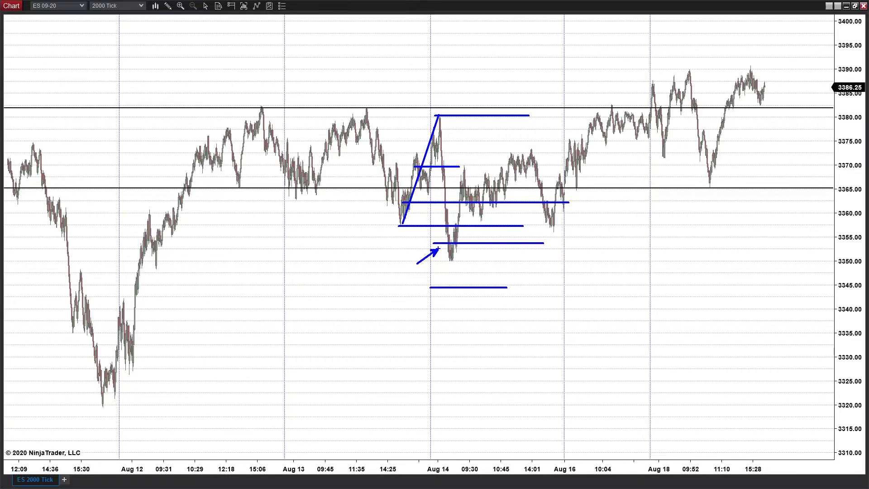